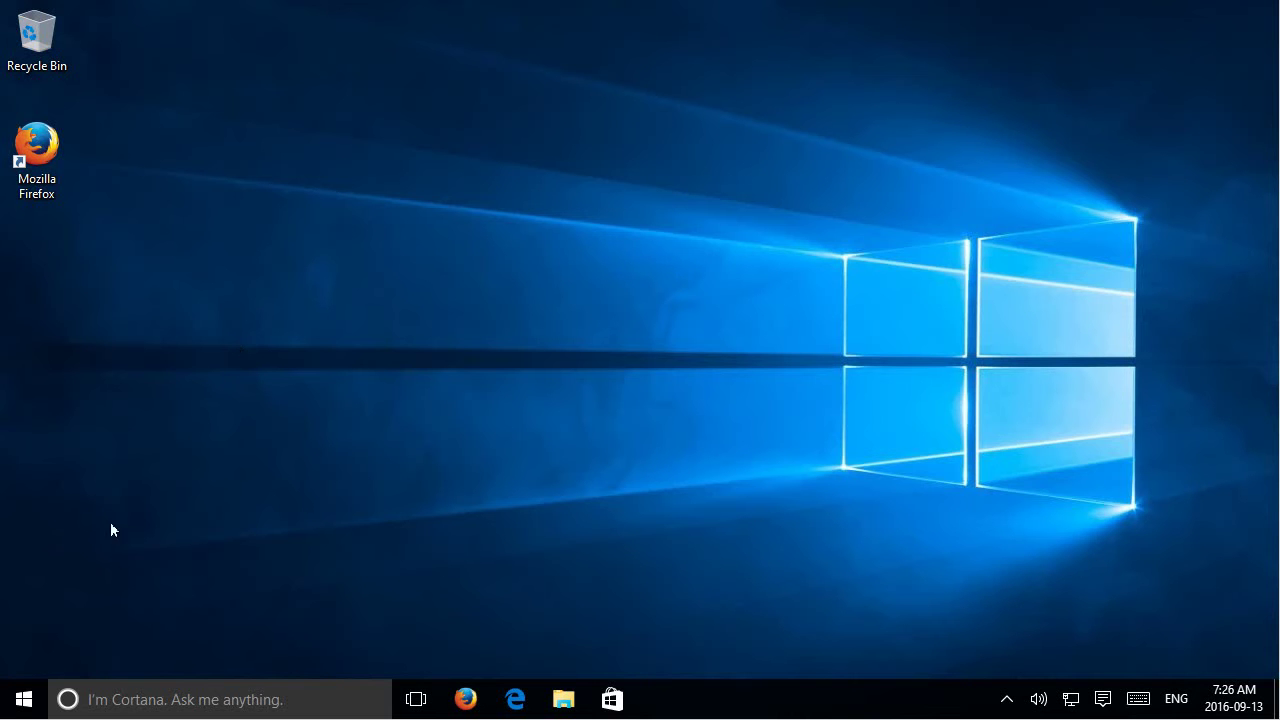
Step: Open the Update & security settings of Windows at the Windows Update page
click(24, 705)
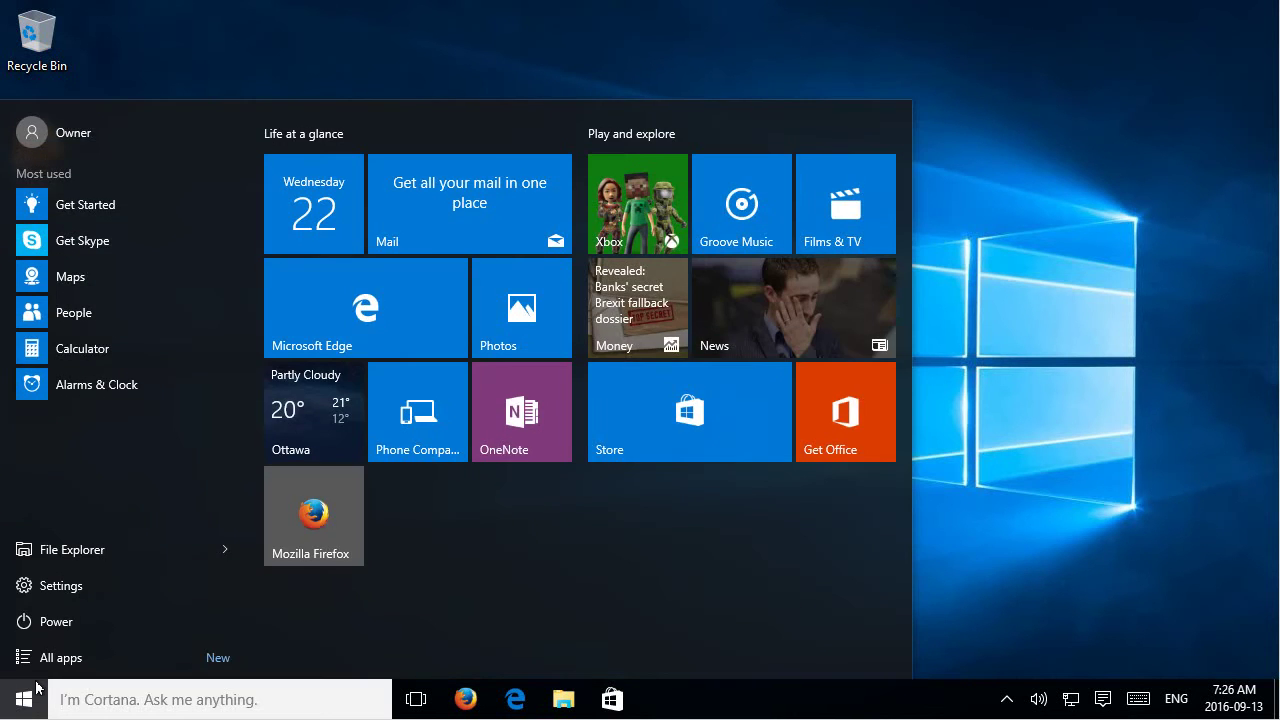
click(44, 594)
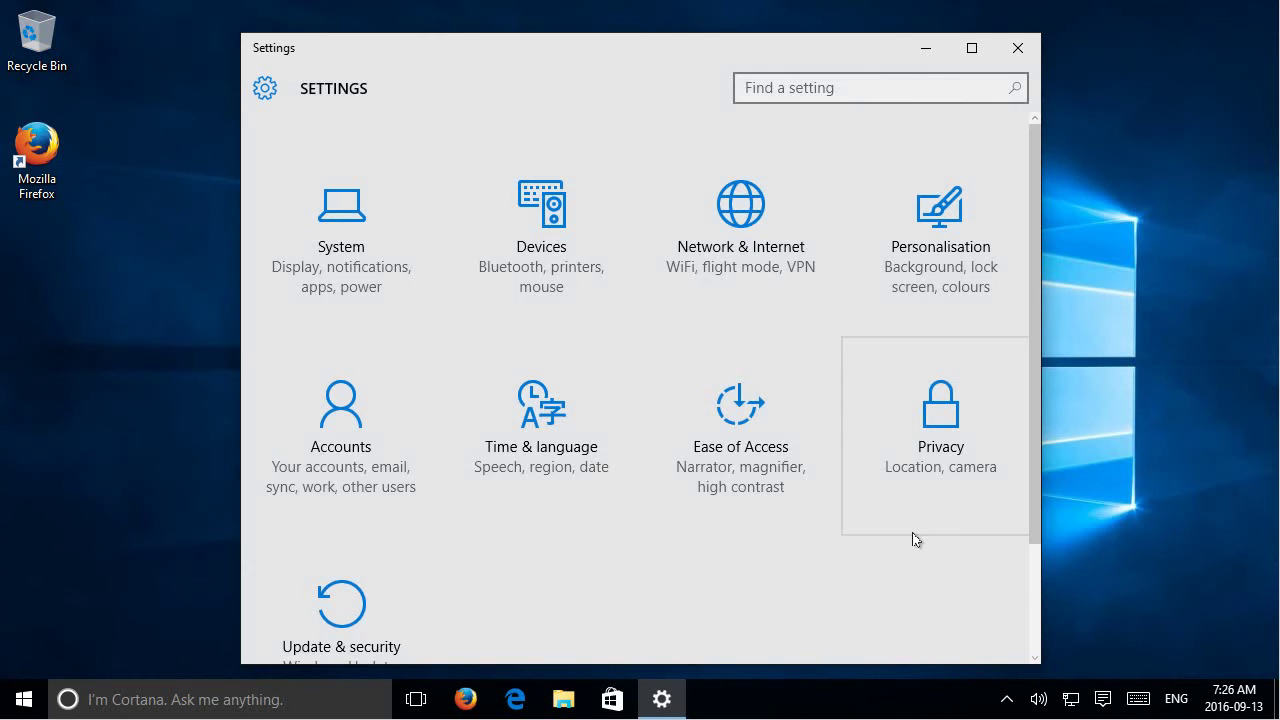
click(1035, 582)
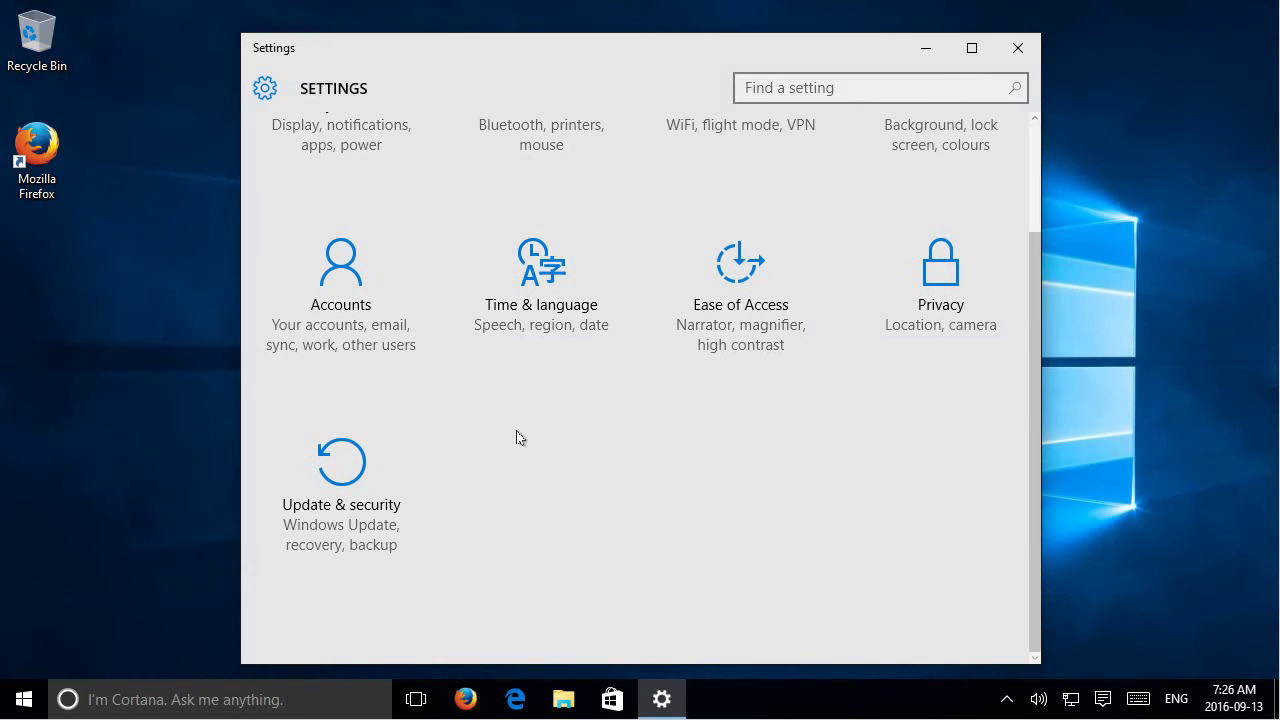
click(345, 482)
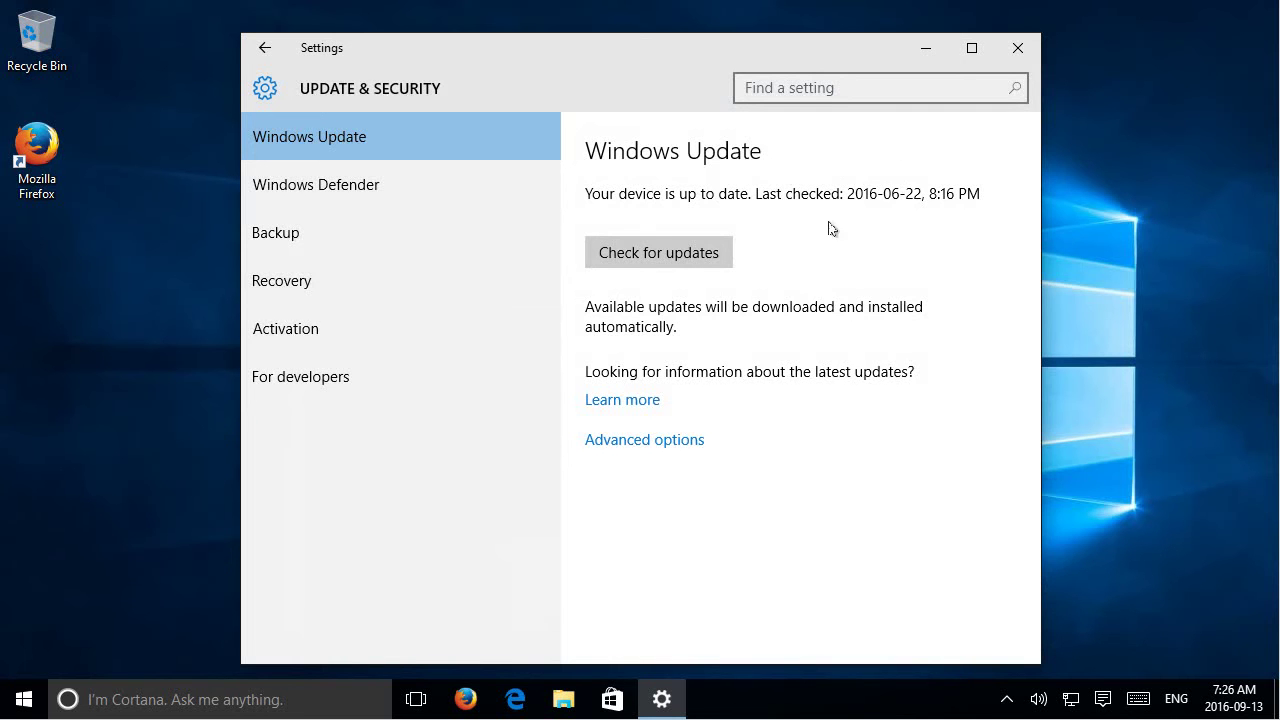
Step: Choose Notify to schedule restart as the update installation method in the advanced options and return to Windows Update
click(639, 449)
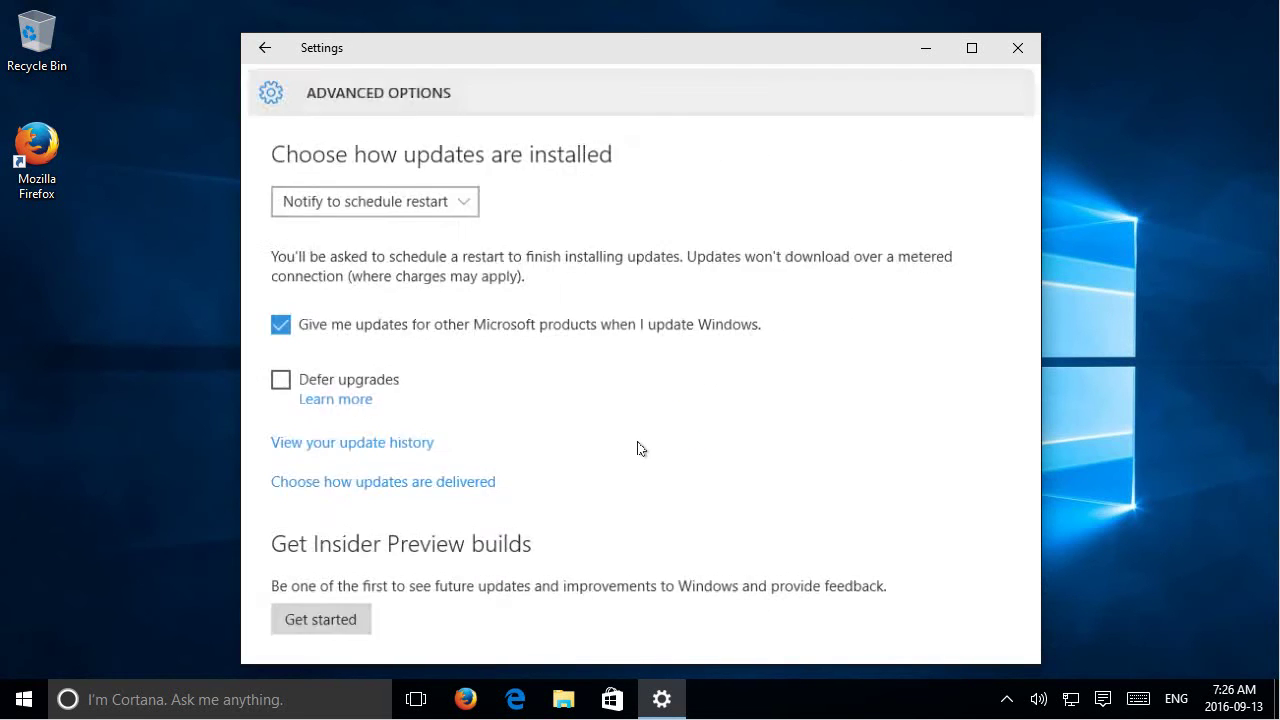
click(460, 199)
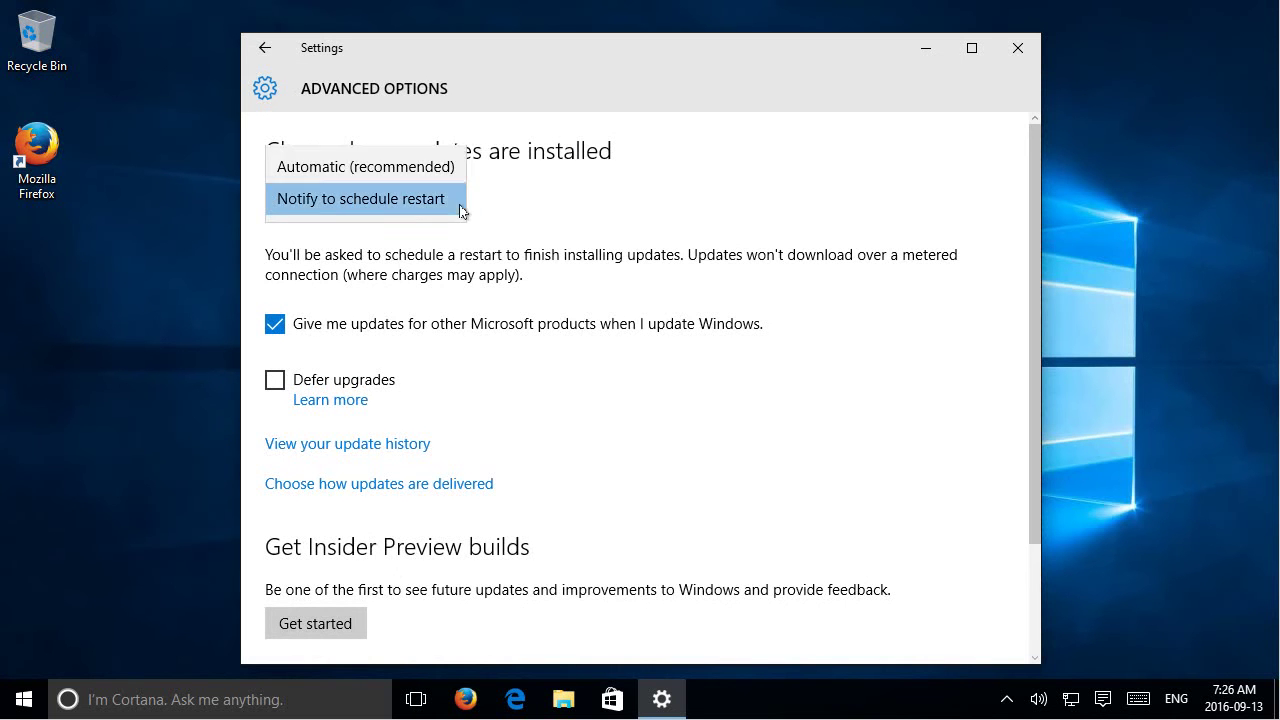
click(385, 205)
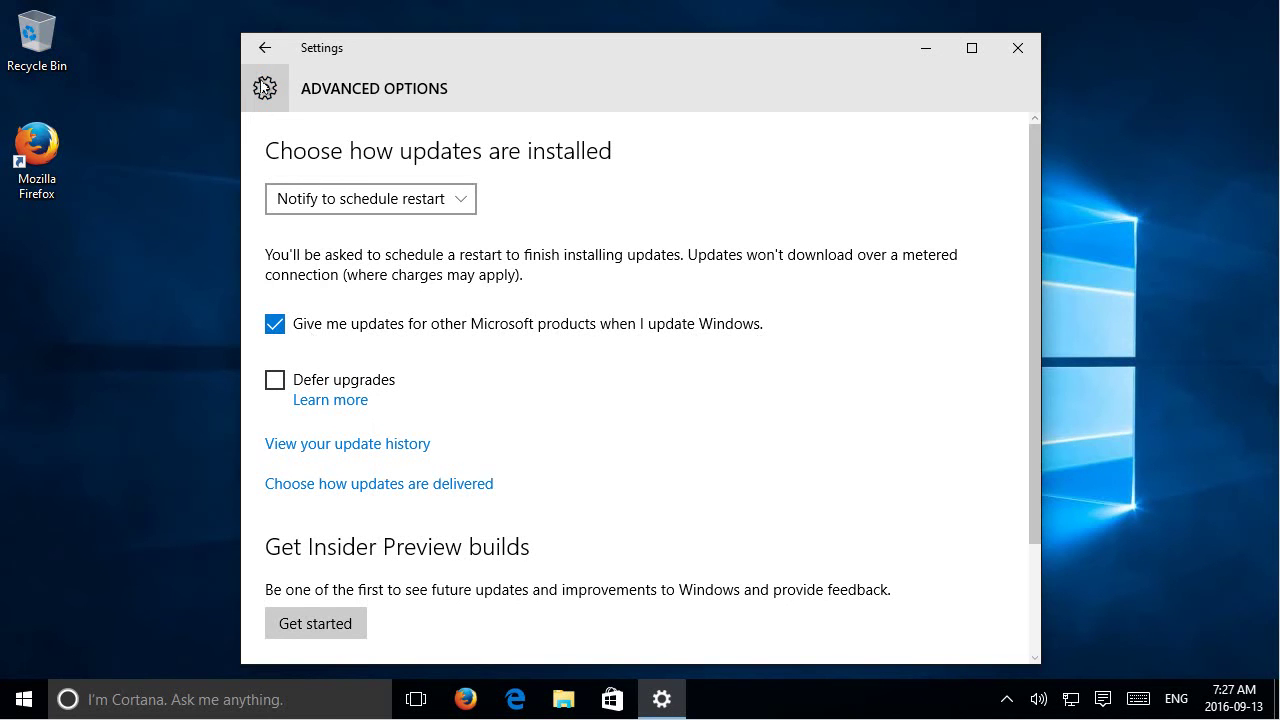
click(263, 49)
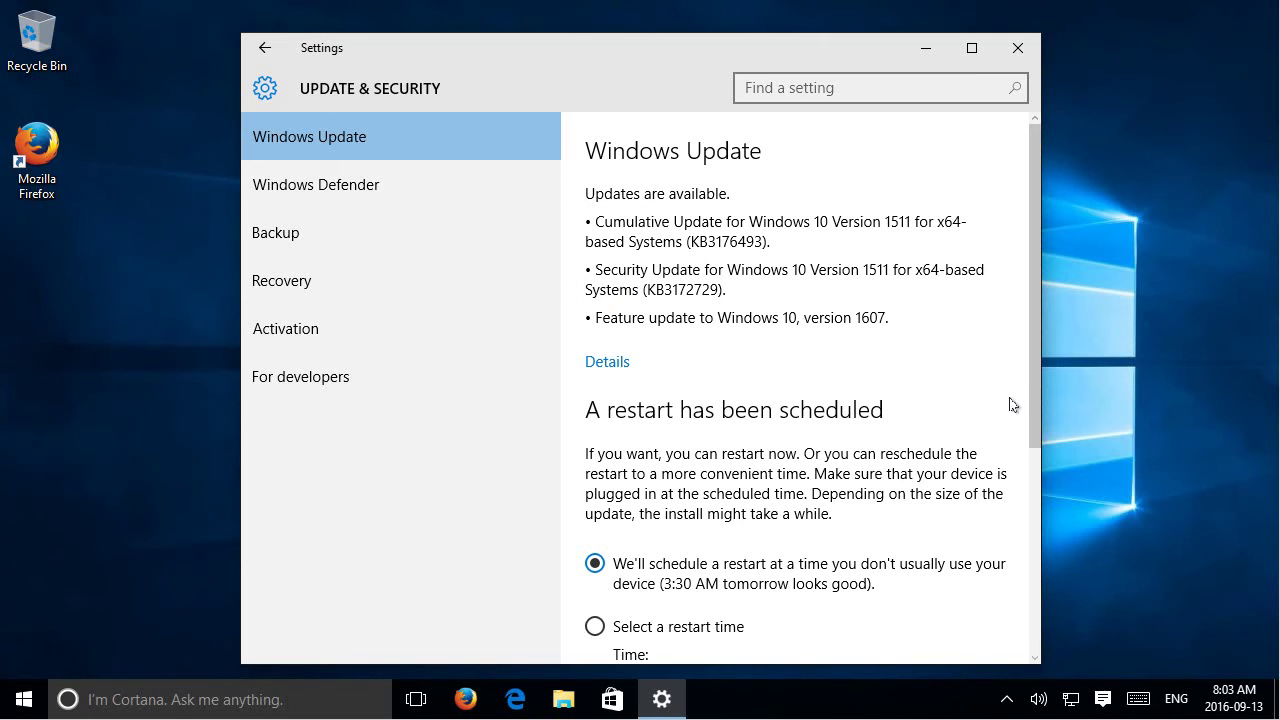
Step: Switch the scheduled update restart to a self-selected restart time and pick 5 as its hour
drag(1034, 396, 1032, 549)
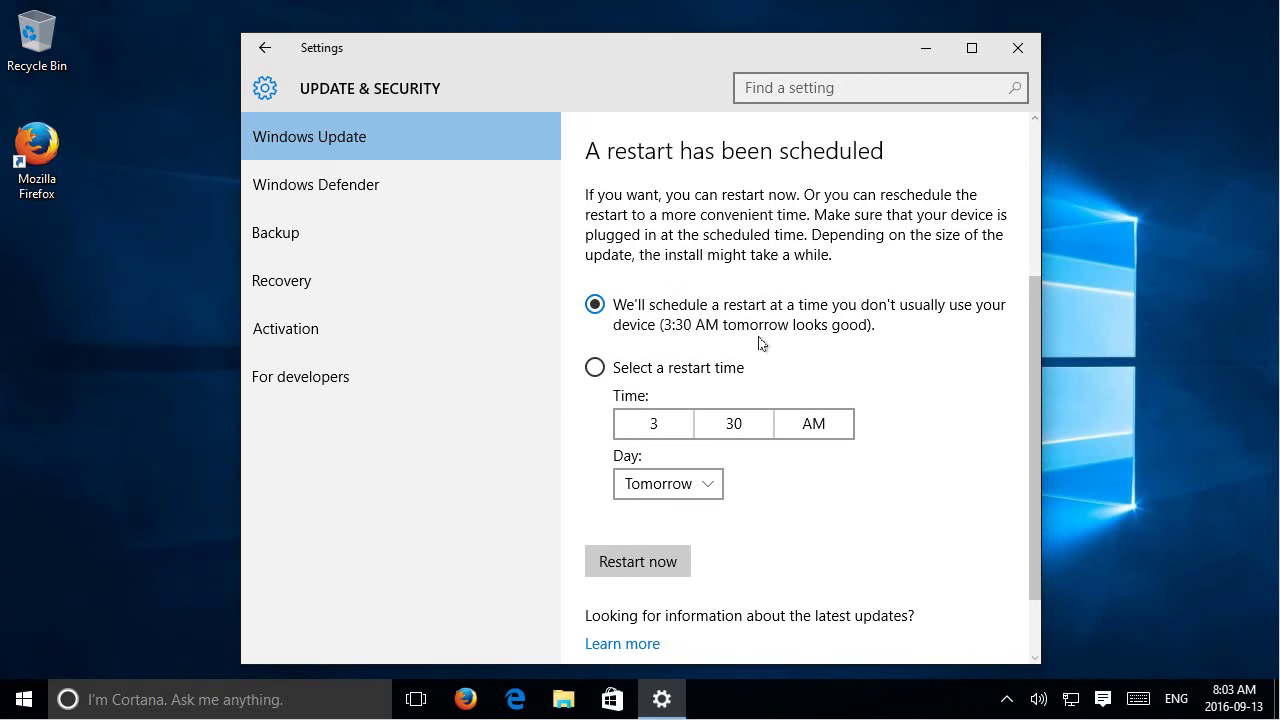
click(595, 367)
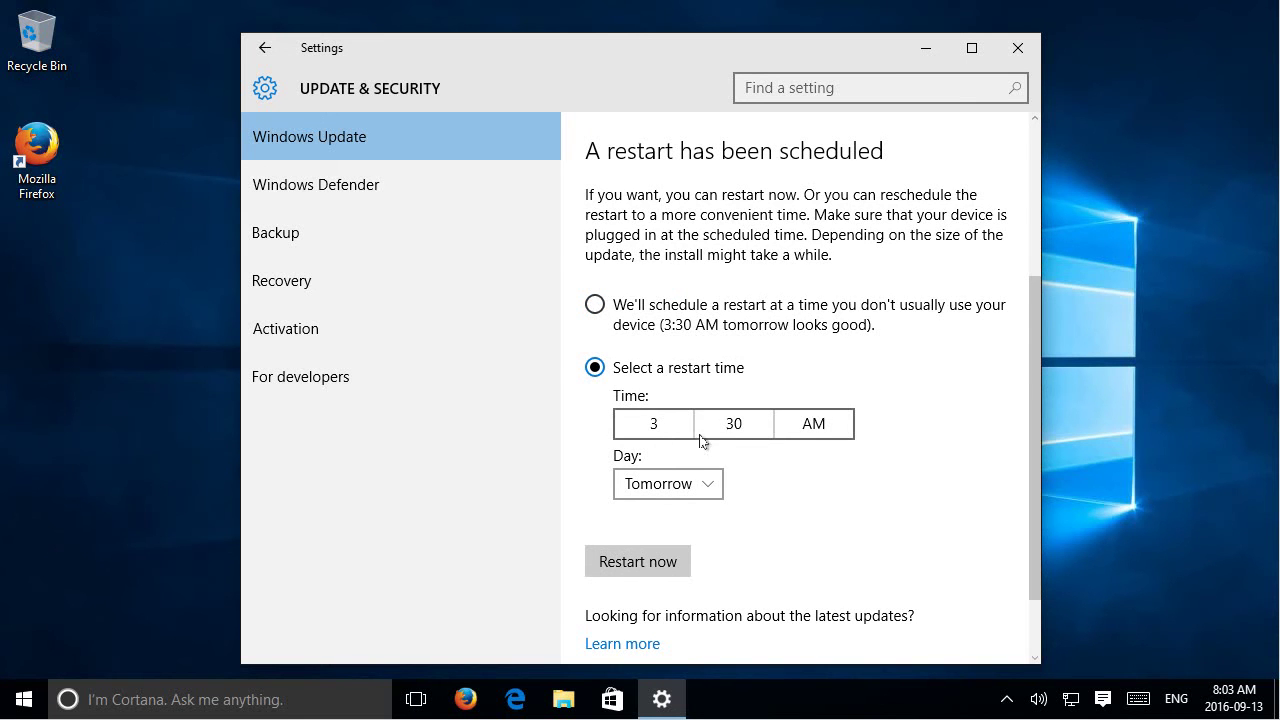
click(655, 426)
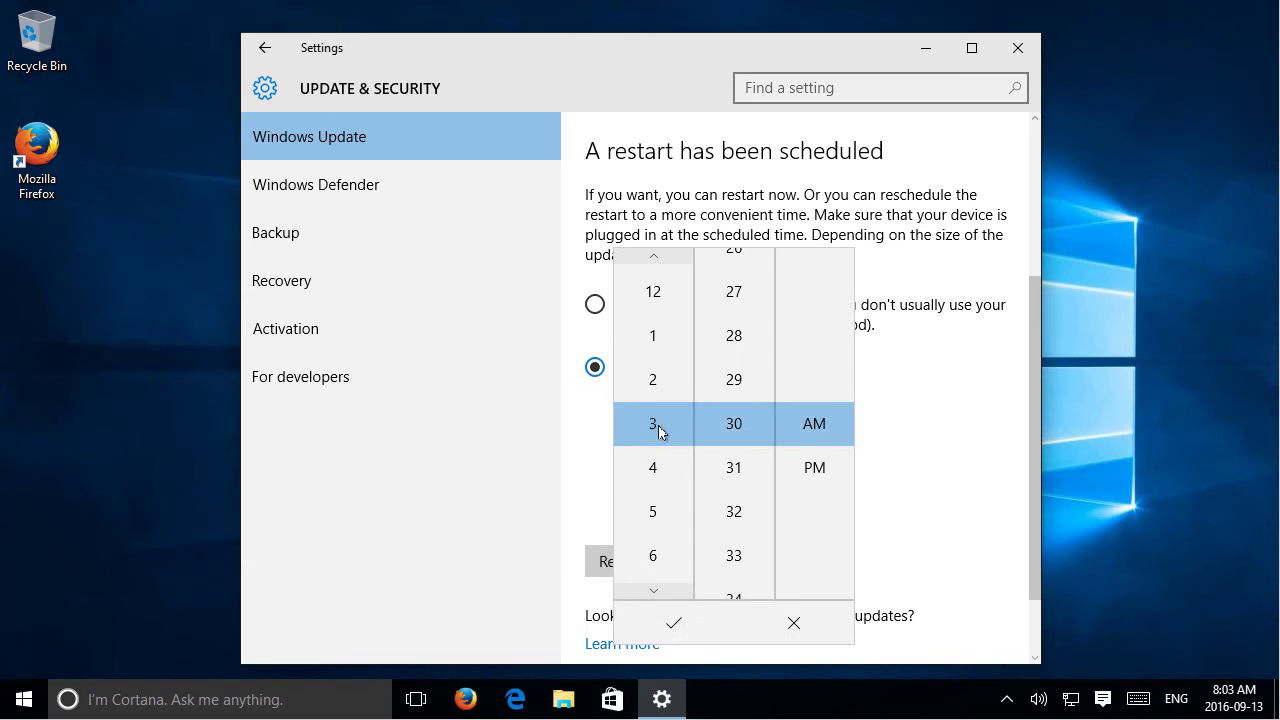
click(648, 515)
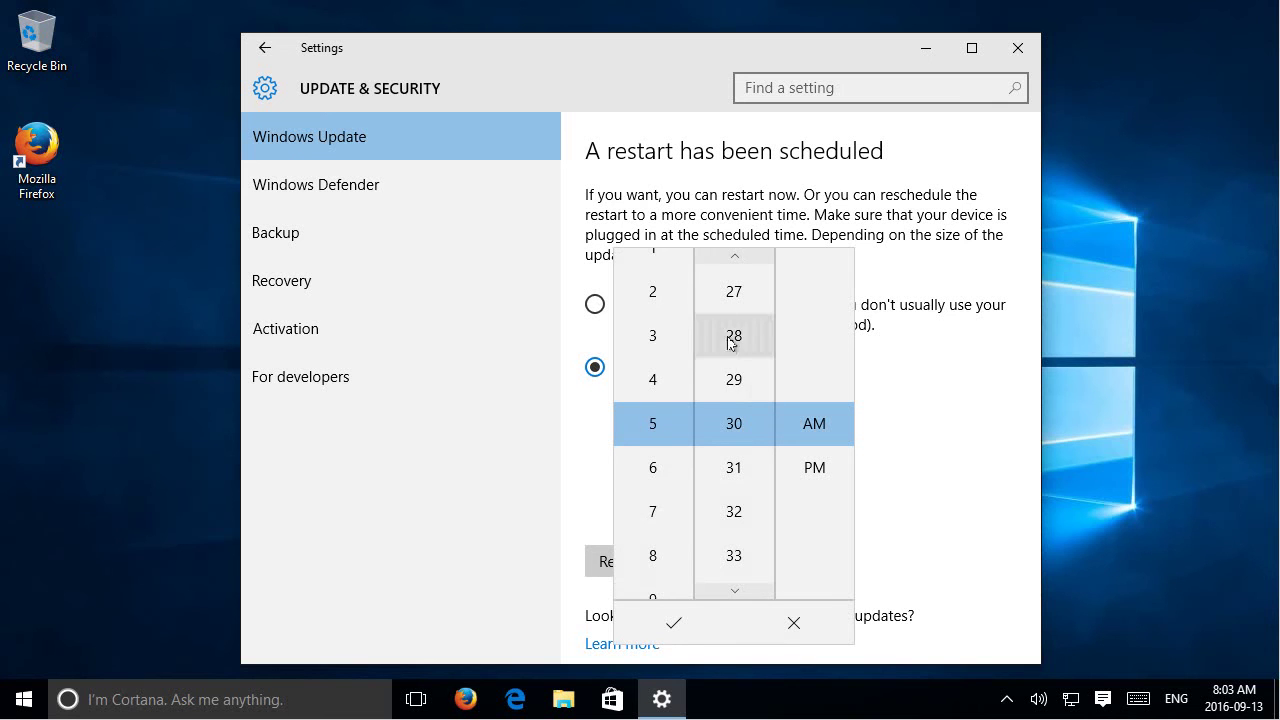
Step: Set the restart time's minutes to 00, accept the time, and open the choices for the restart day
double_click(741, 258)
double_click(741, 258)
double_click(741, 258)
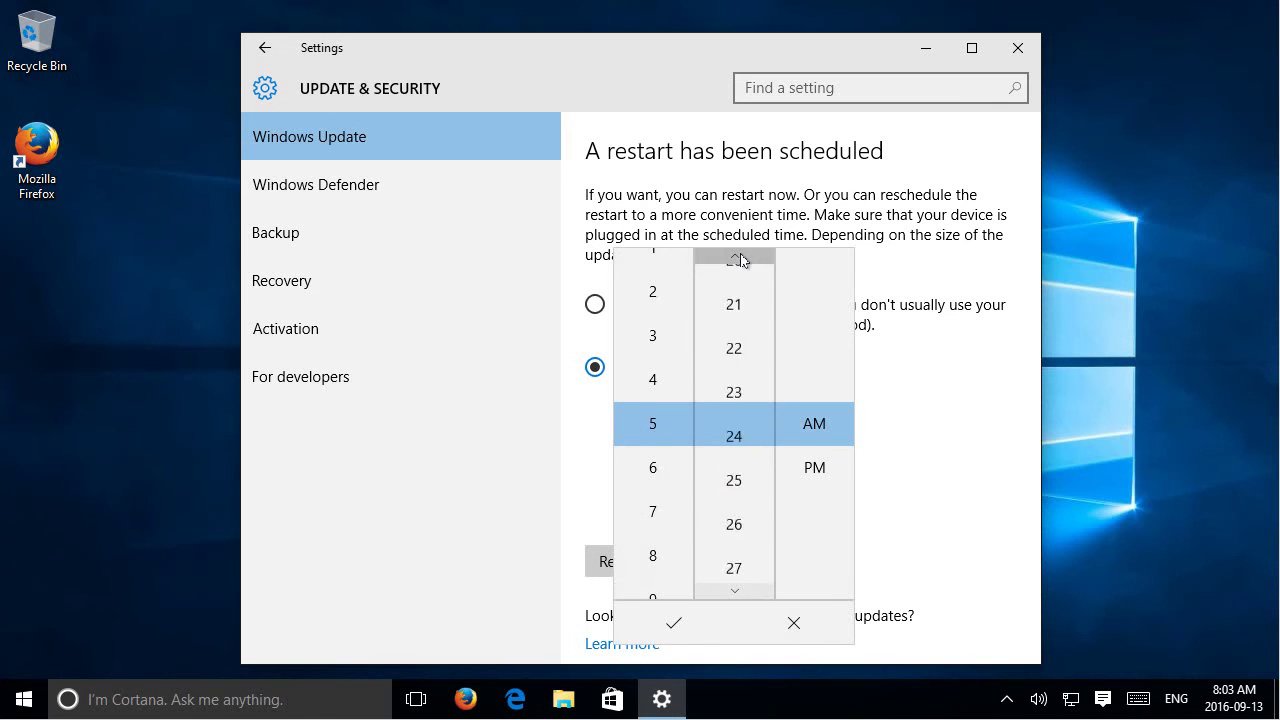
double_click(741, 258)
click(741, 258)
double_click(741, 258)
click(741, 258)
double_click(742, 258)
click(742, 258)
double_click(743, 259)
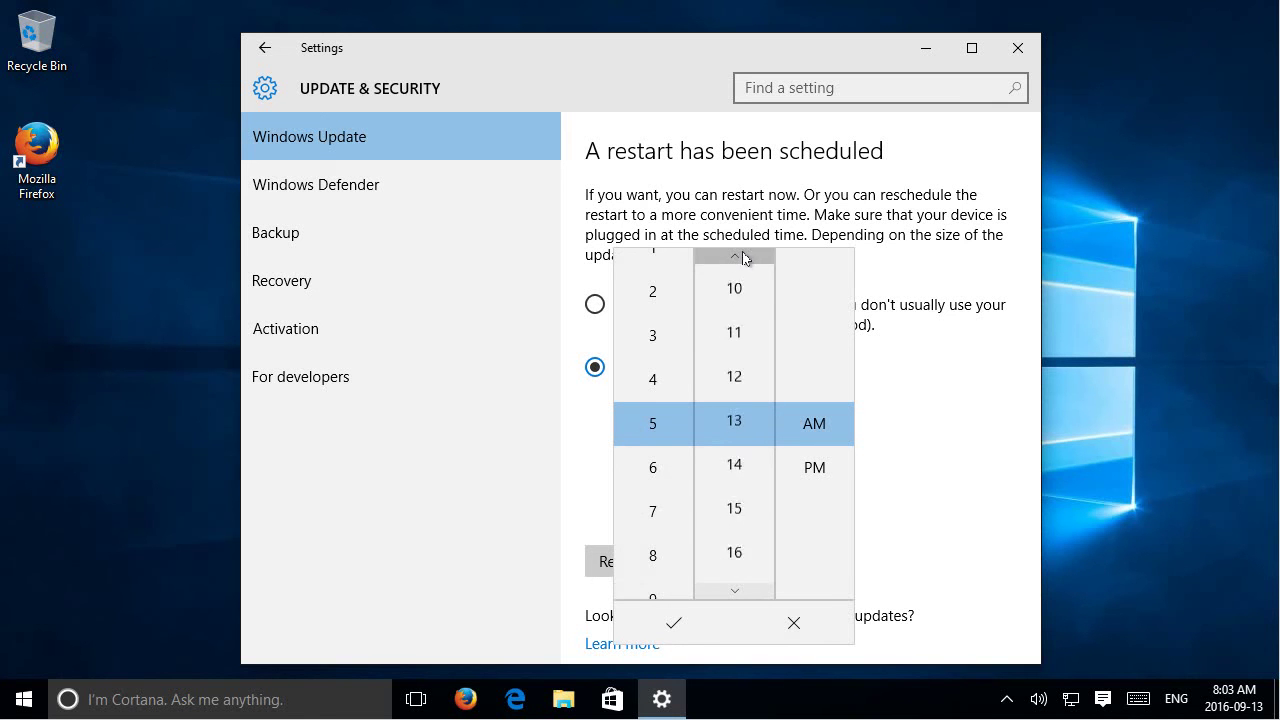
click(744, 260)
double_click(743, 258)
double_click(743, 258)
click(743, 258)
double_click(743, 258)
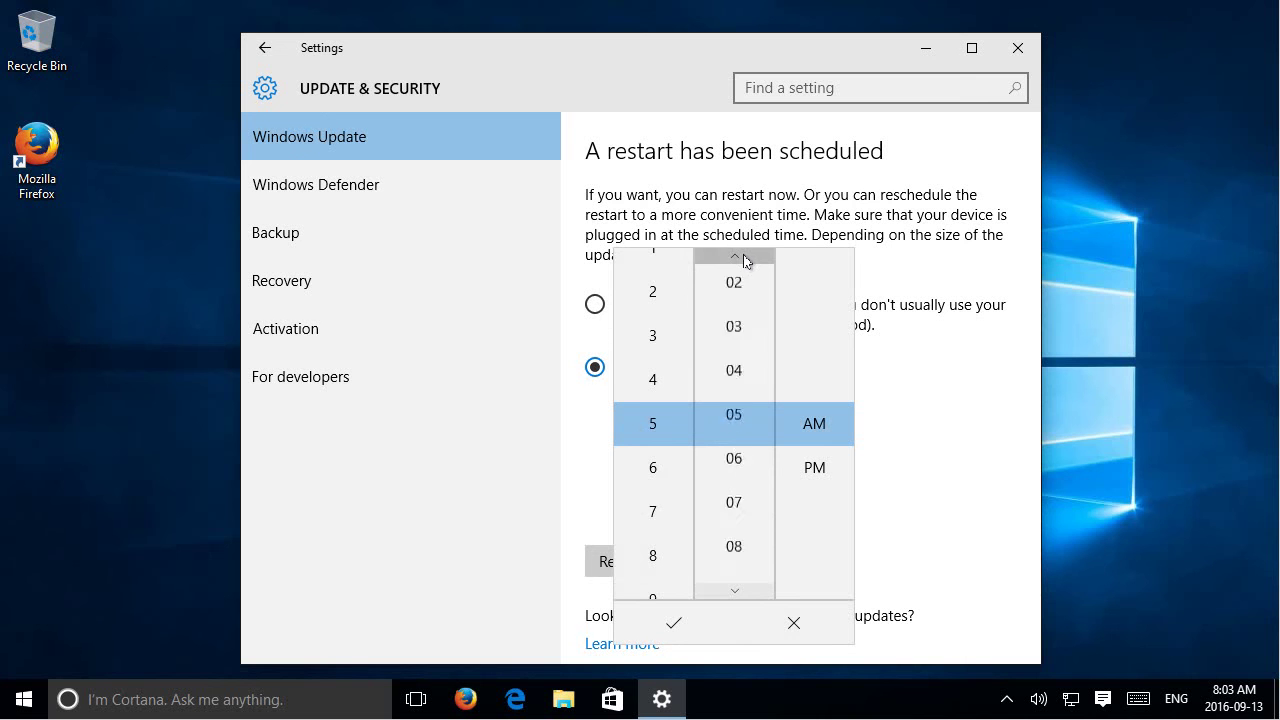
click(743, 258)
click(743, 258)
click(744, 292)
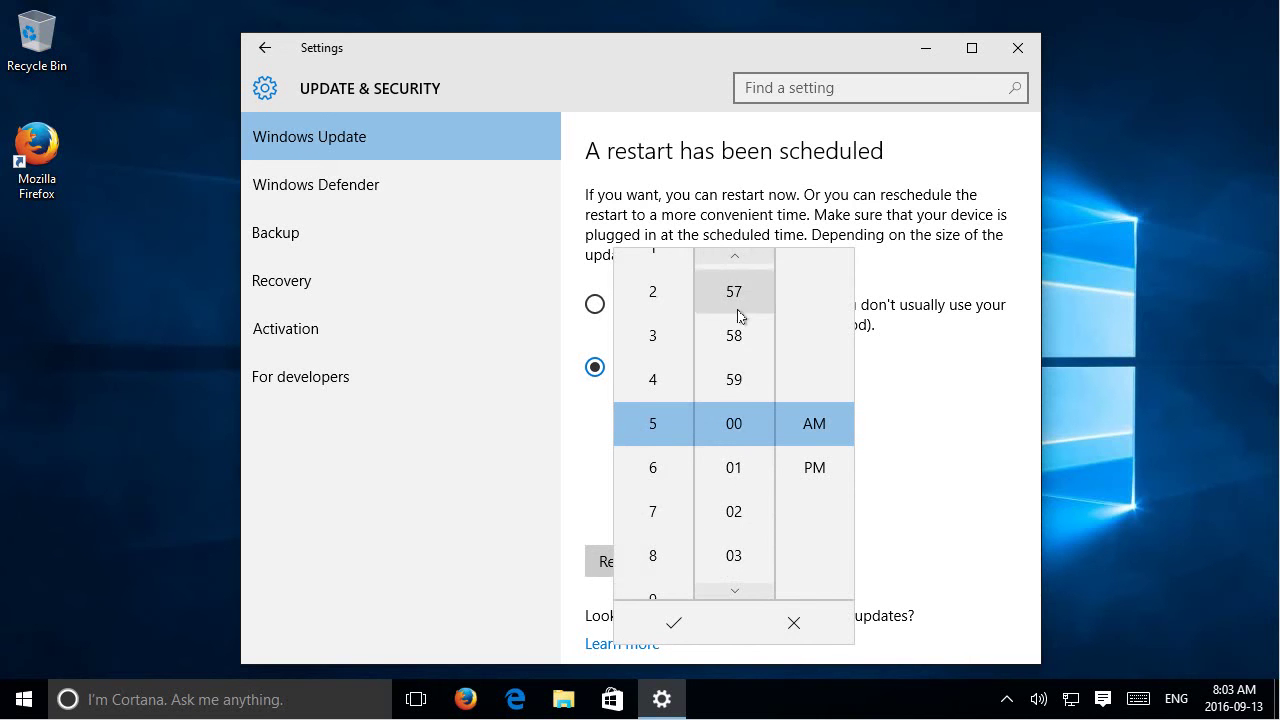
click(670, 626)
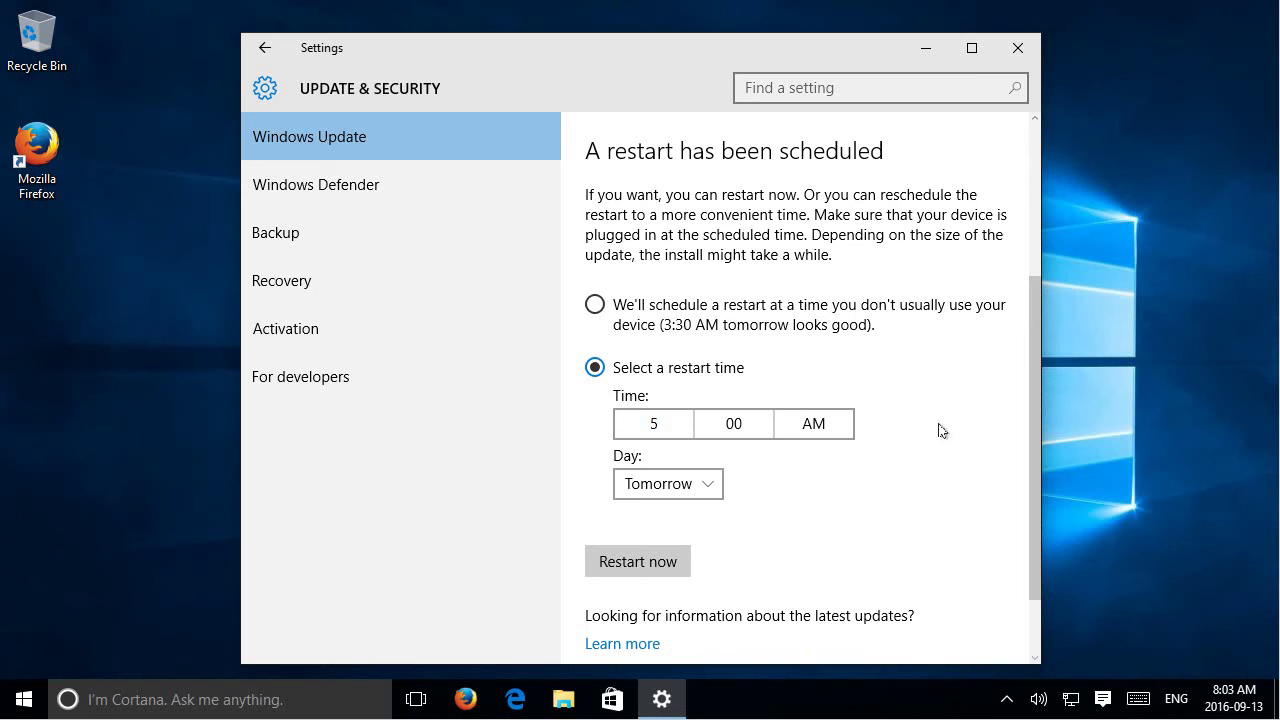
click(712, 488)
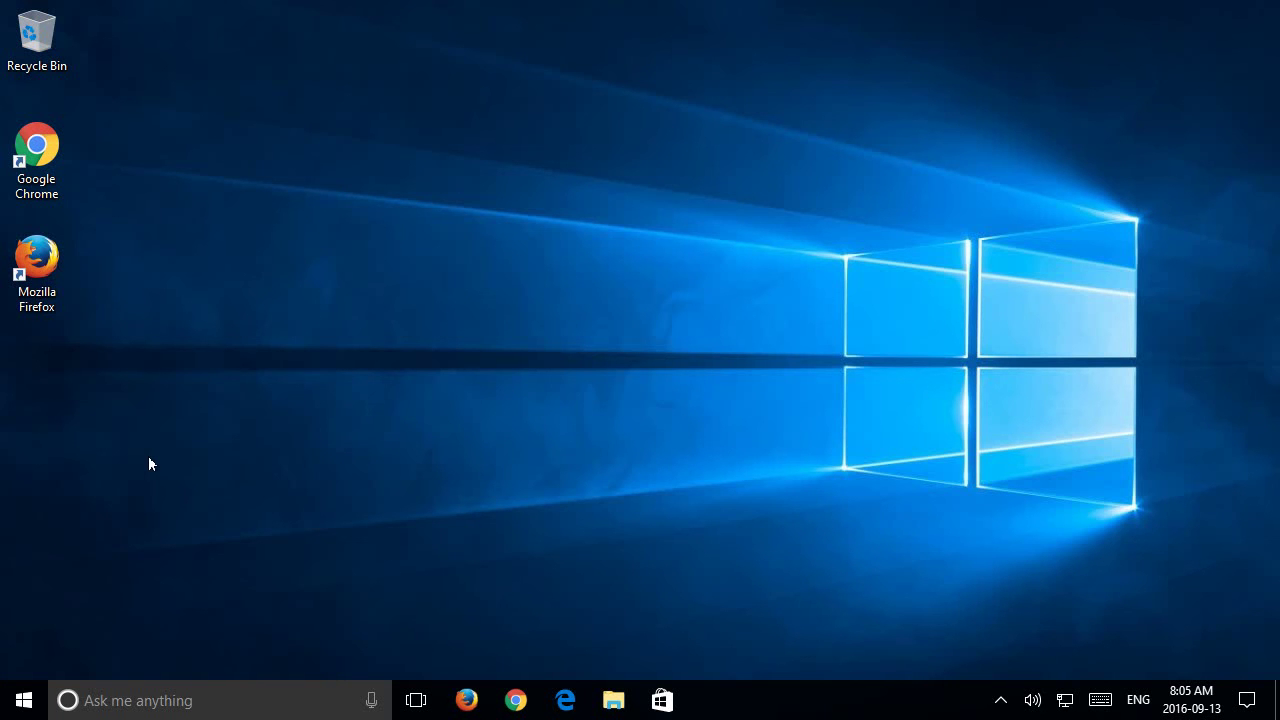
Step: Open the Windows Update page under Update & security in the Windows settings
click(24, 700)
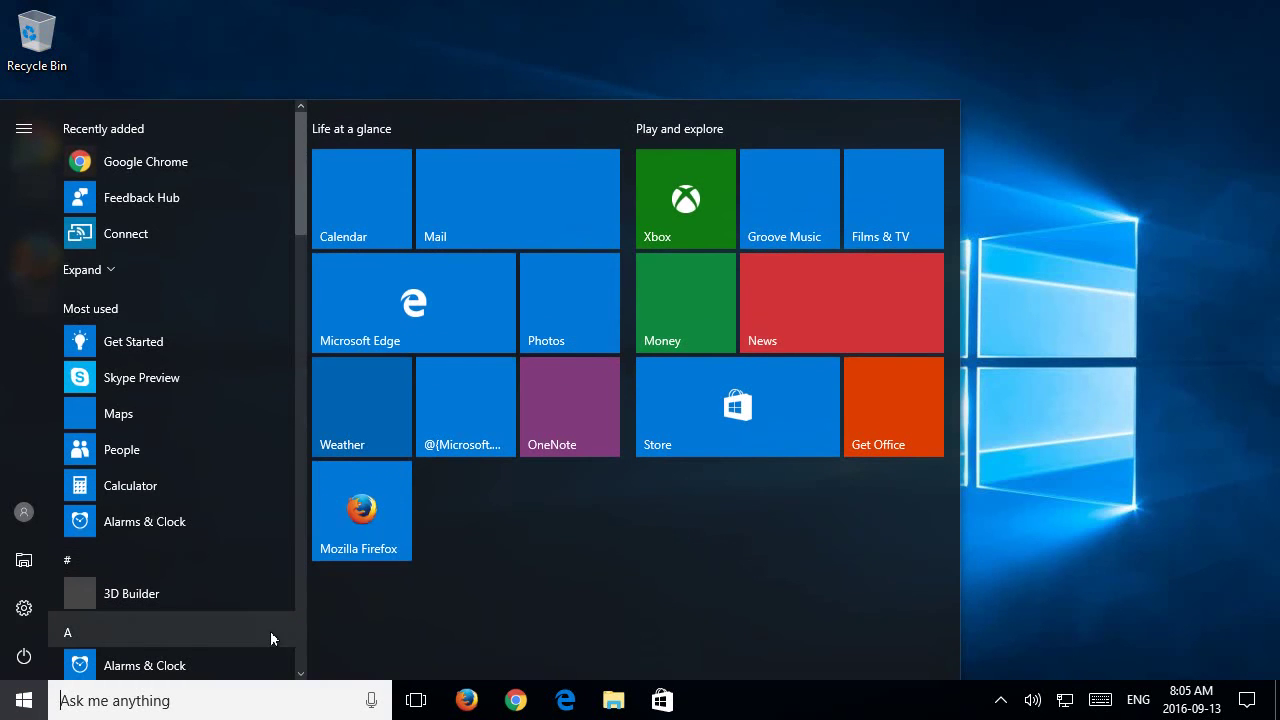
drag(296, 190, 305, 436)
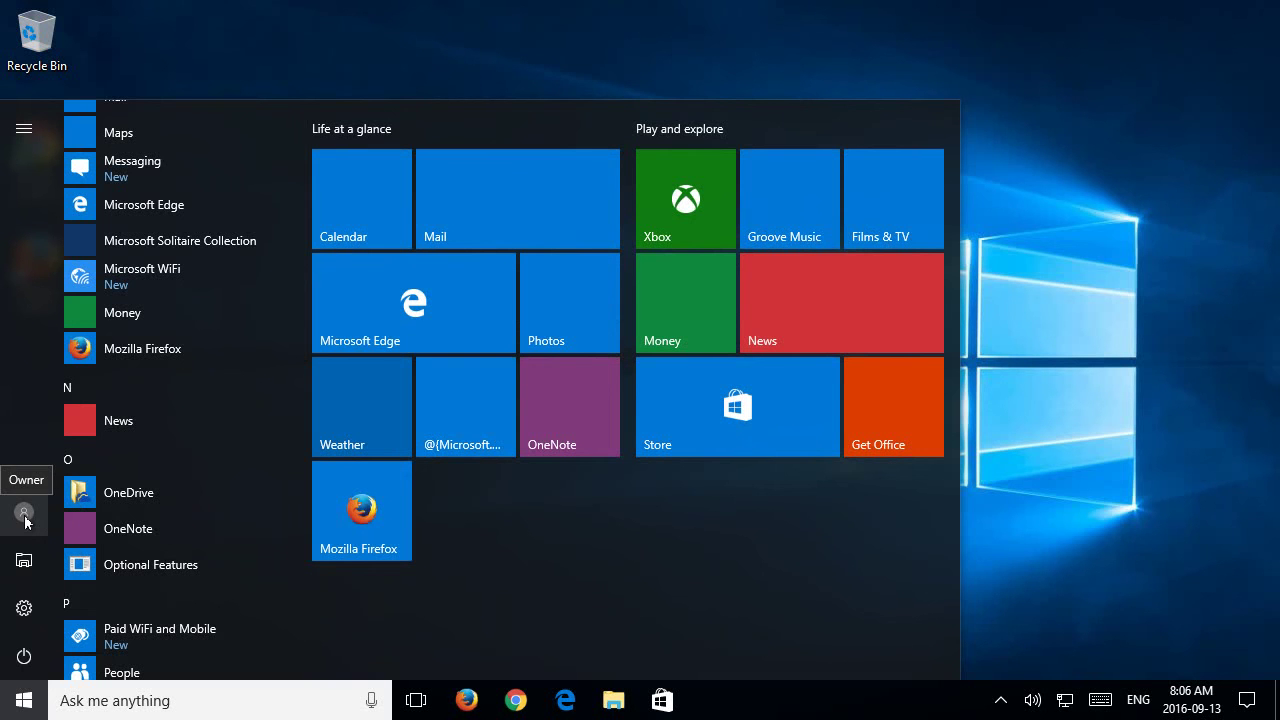
click(24, 609)
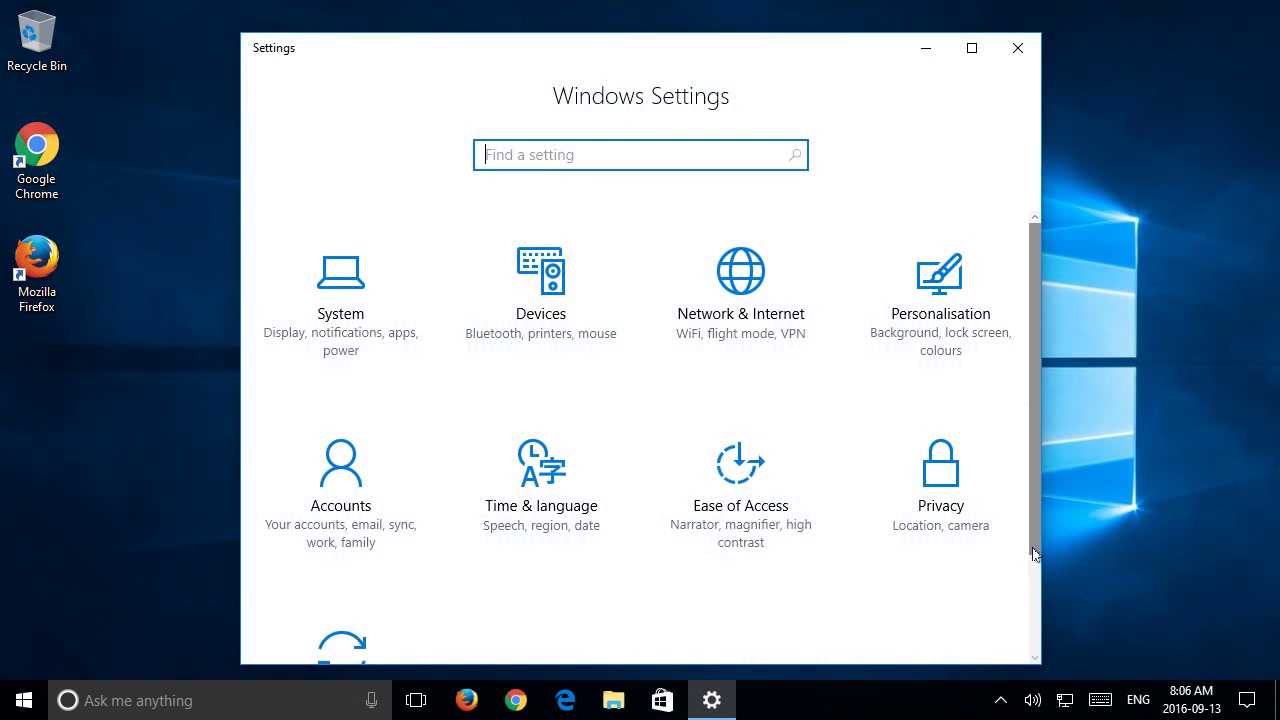
scroll(1024, 571, down, 3)
click(358, 540)
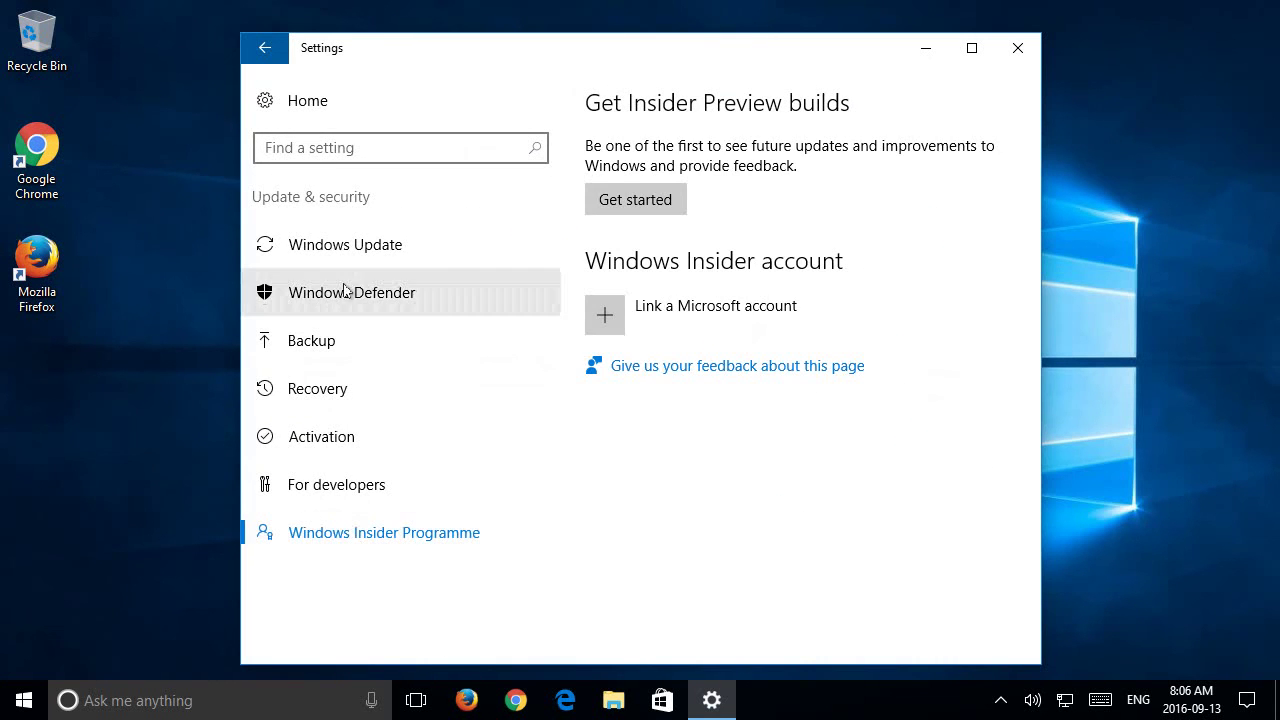
click(344, 258)
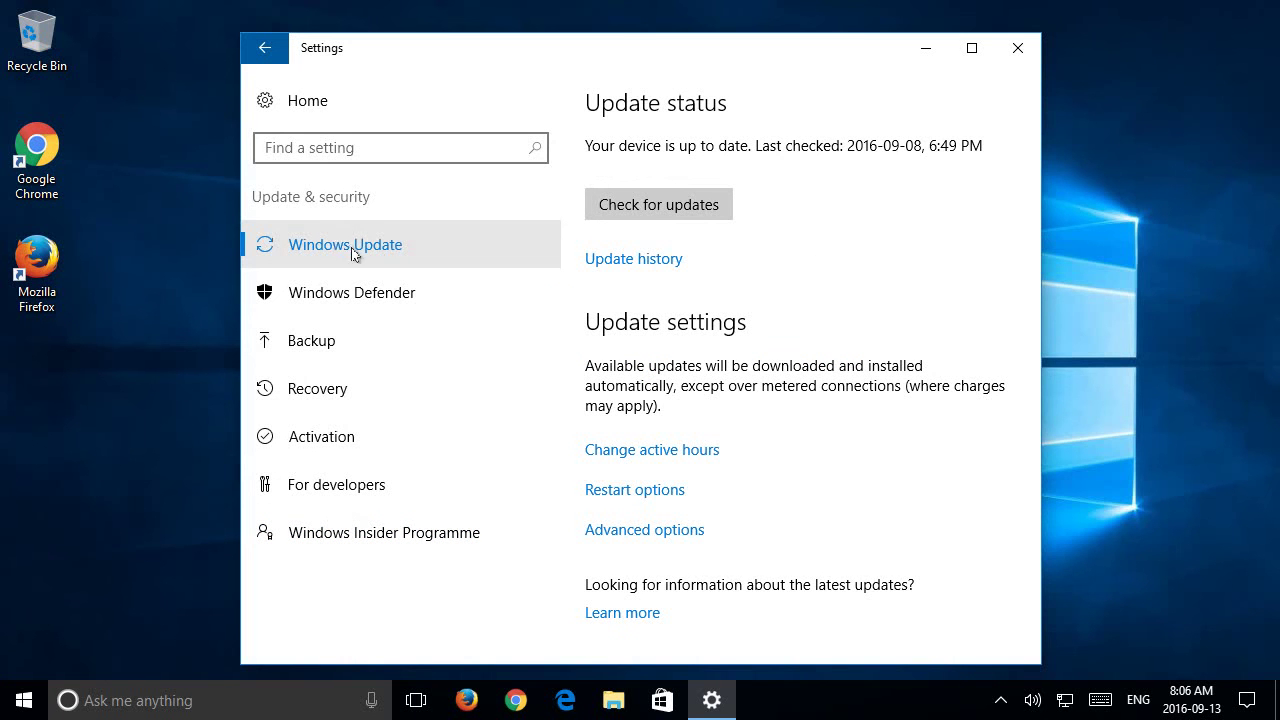
Step: Set the start time of the active hours to 9:00 AM and save the change
click(658, 455)
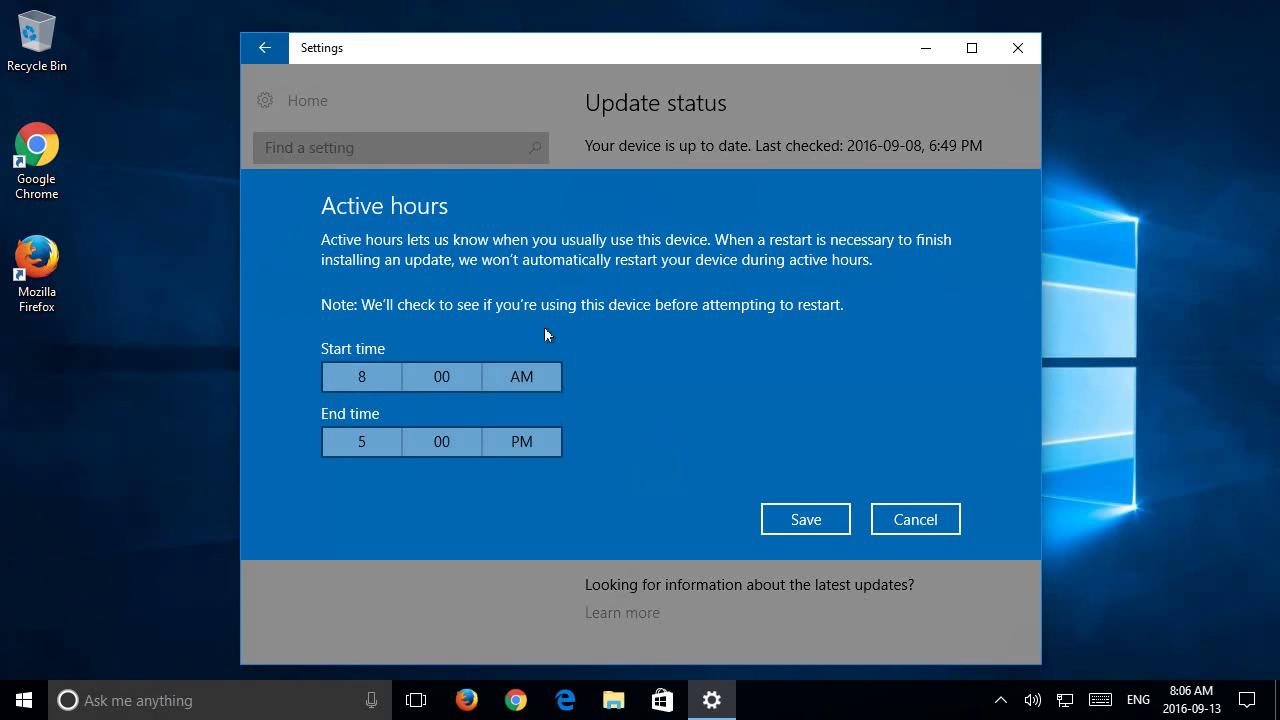
click(357, 385)
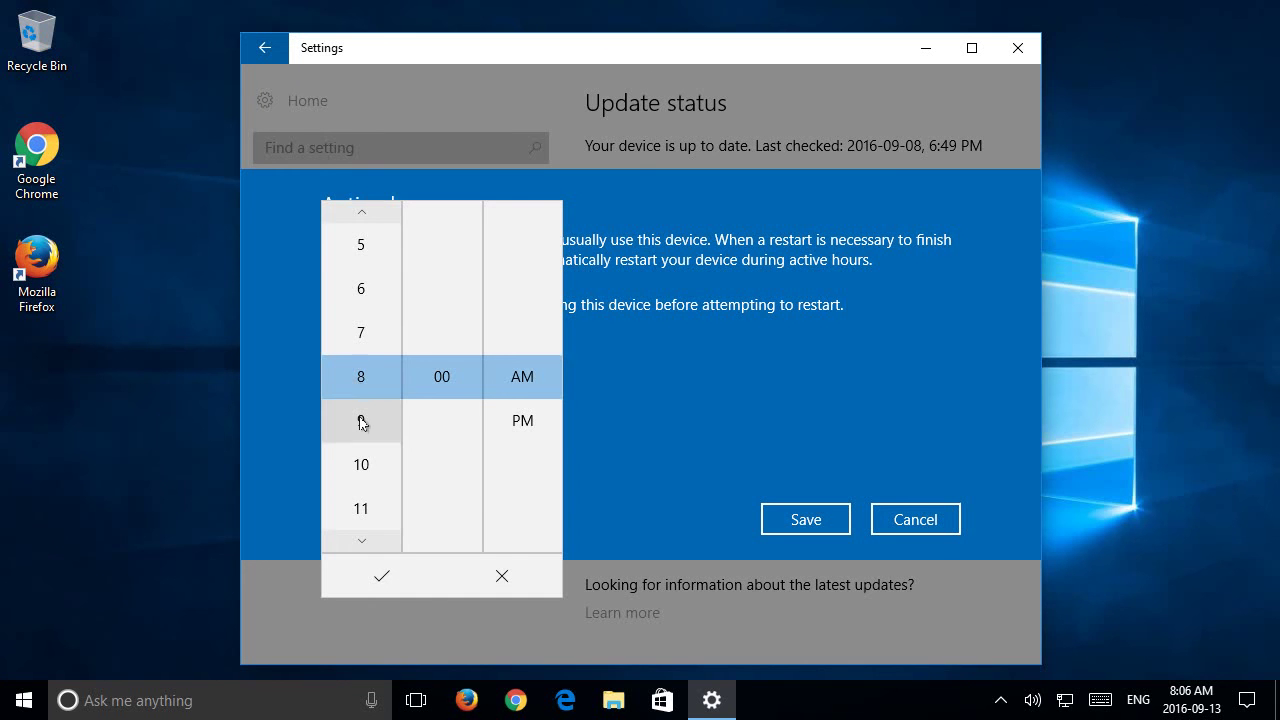
click(361, 423)
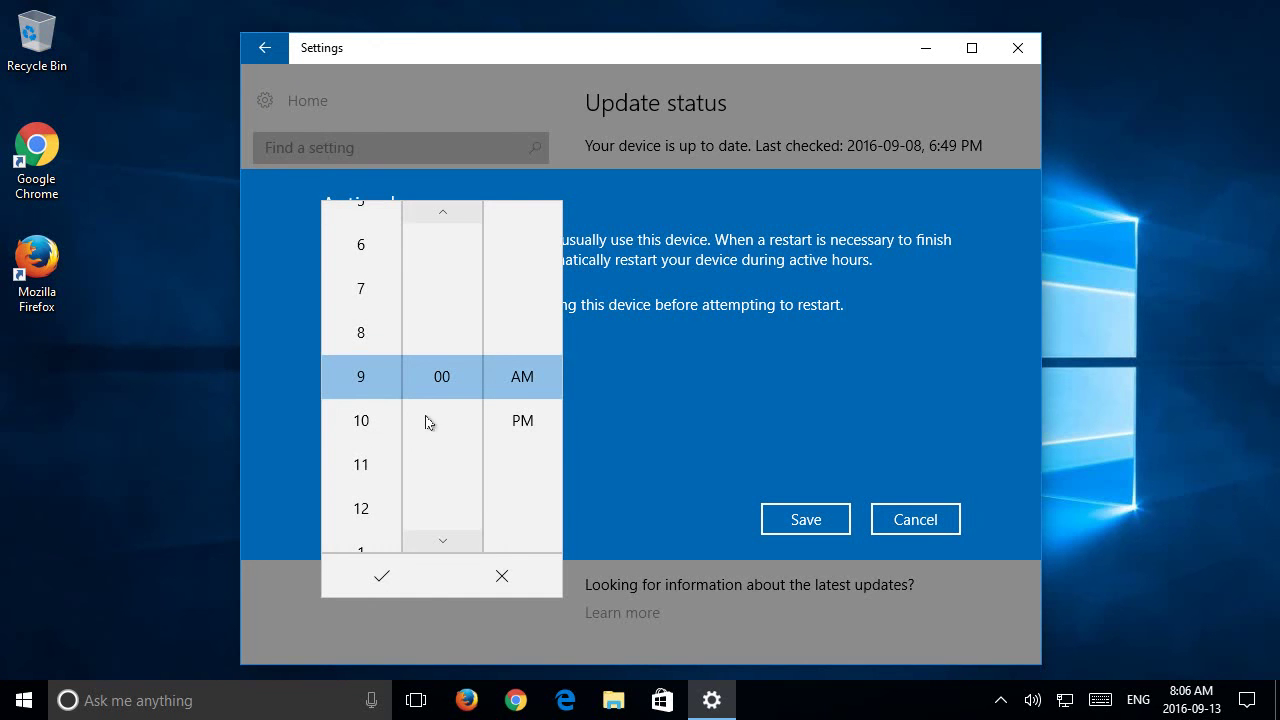
click(385, 586)
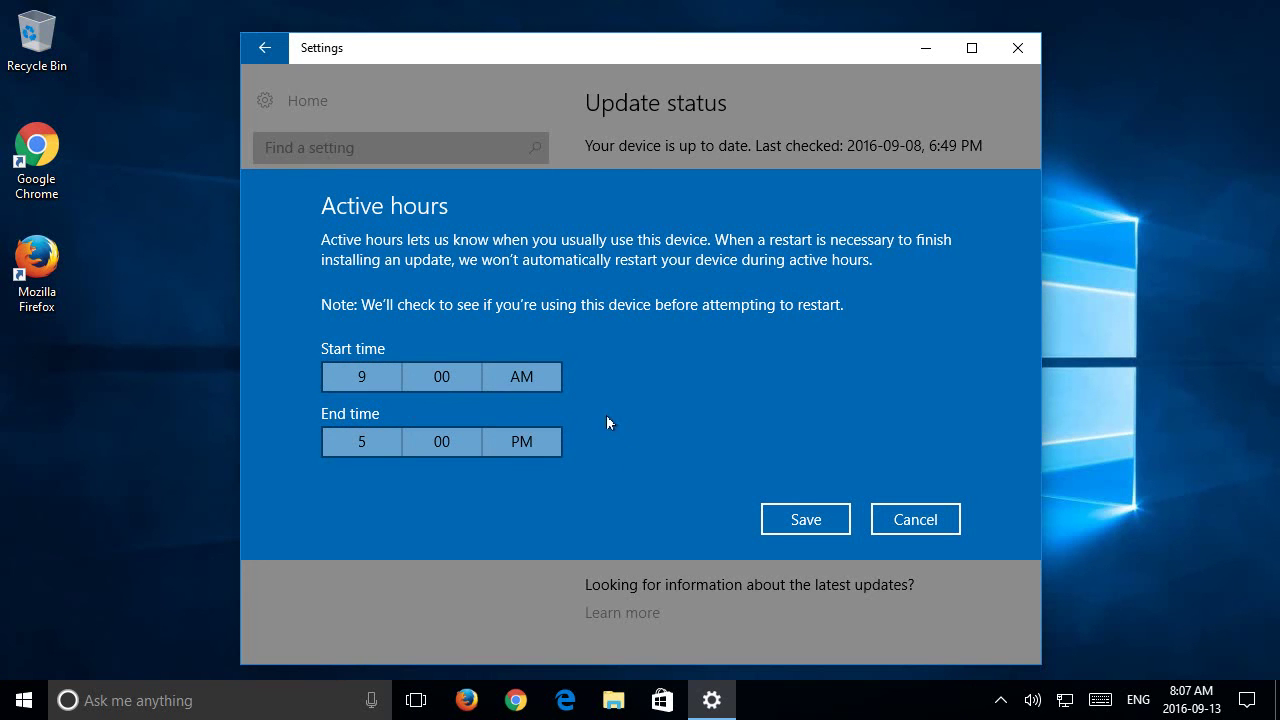
click(814, 522)
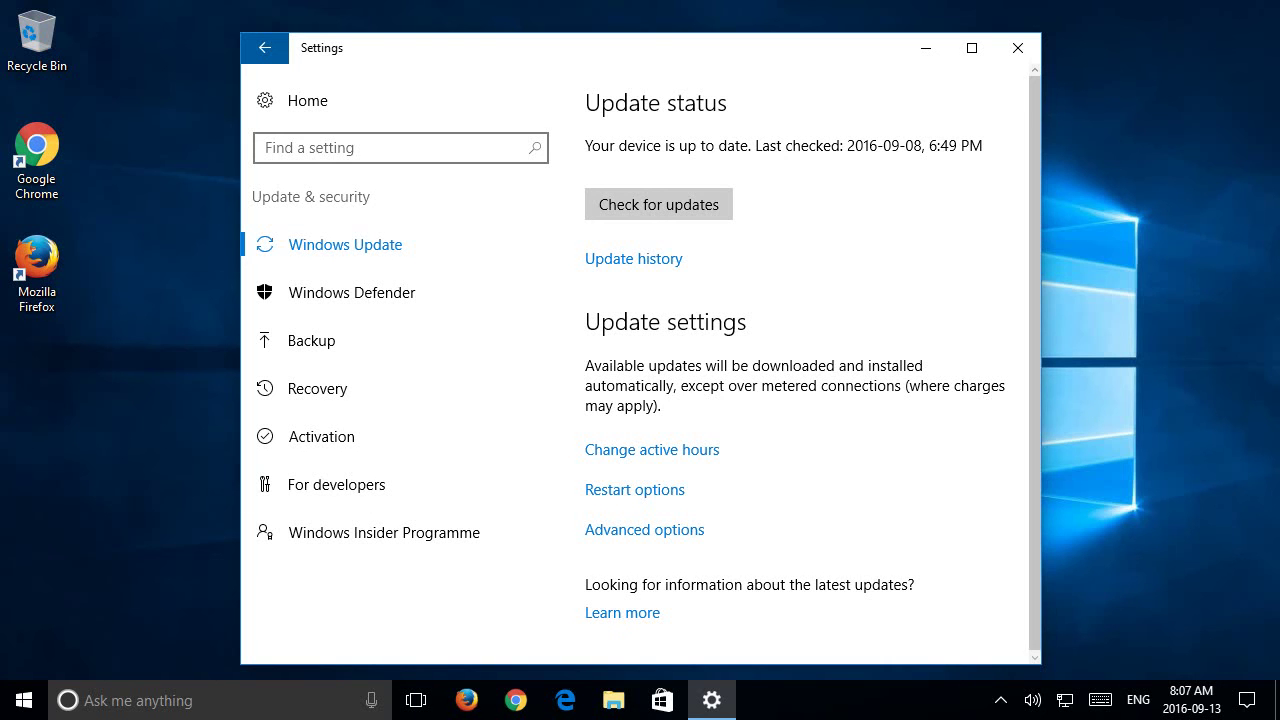
Step: Examine the restart options for using a custom restart time and return to the Windows Update page
click(266, 147)
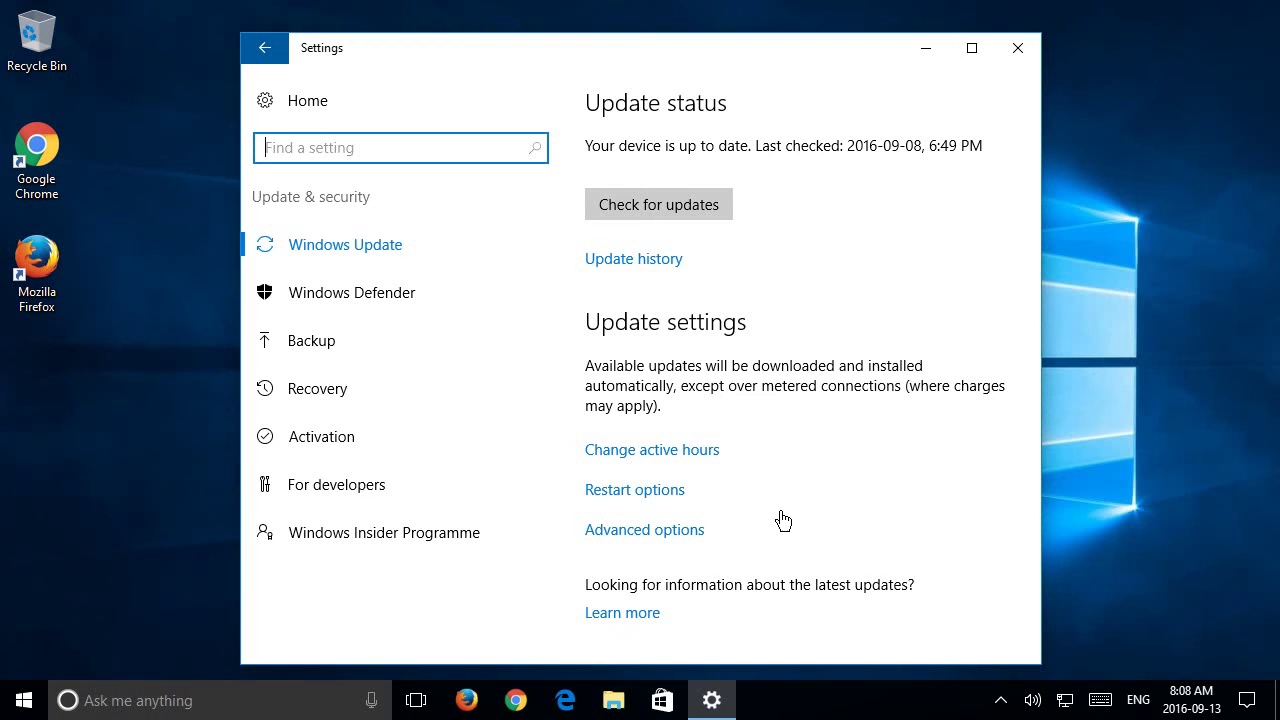
click(657, 496)
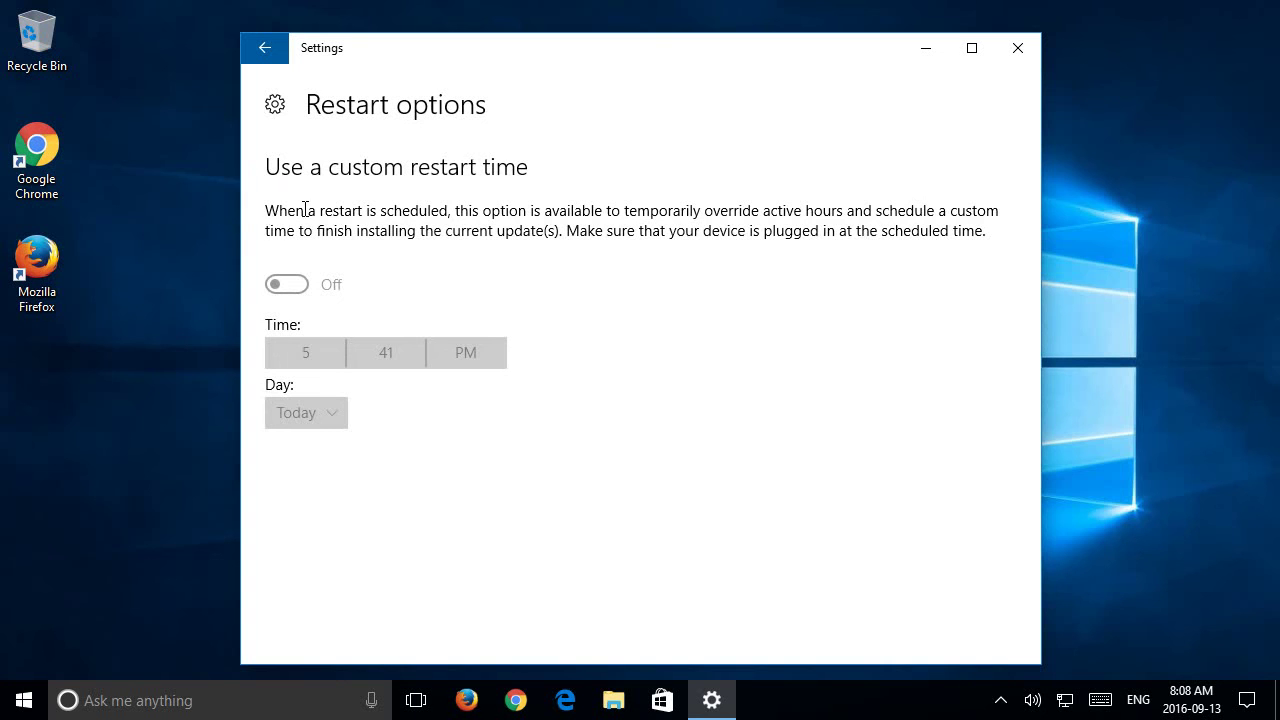
drag(264, 210, 456, 214)
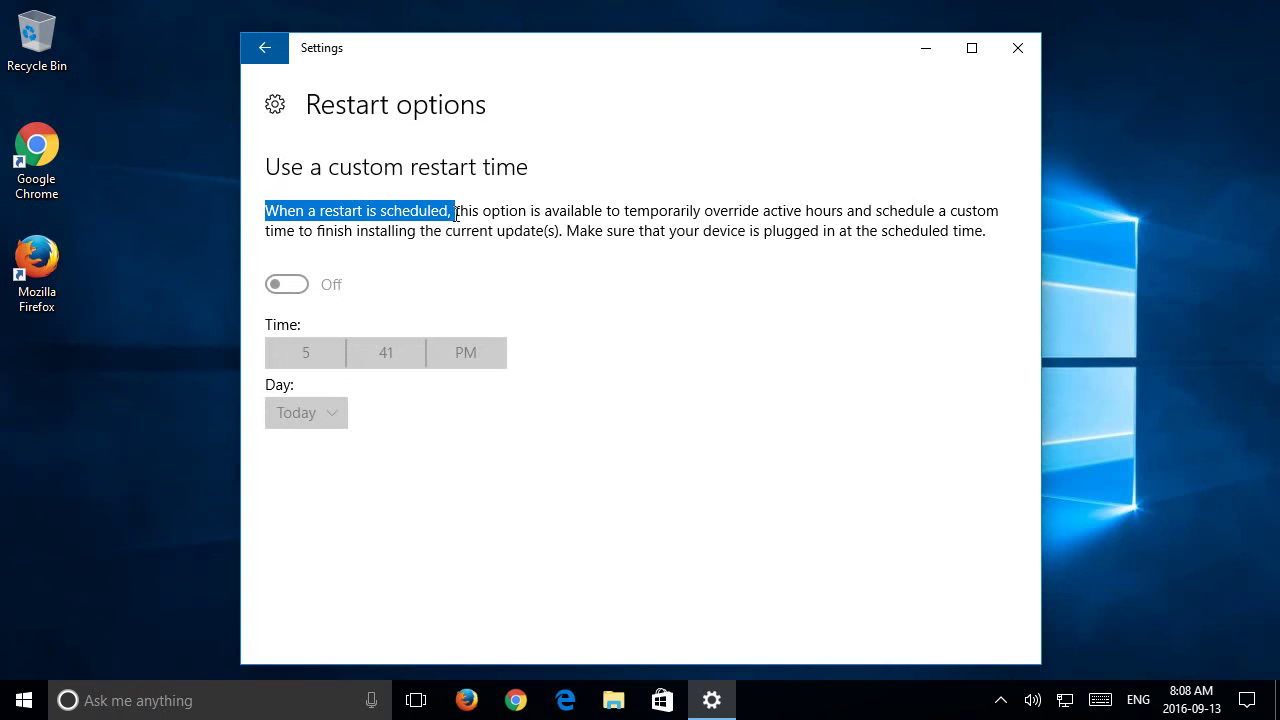
click(490, 271)
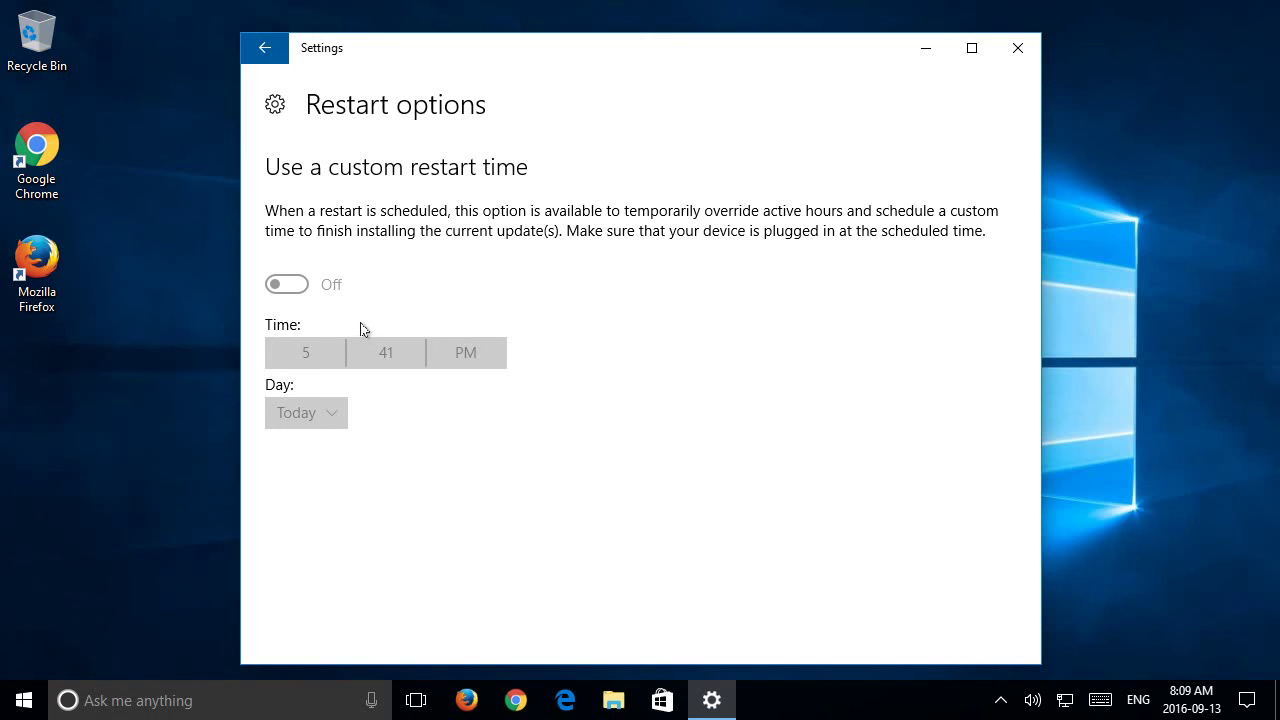
click(266, 50)
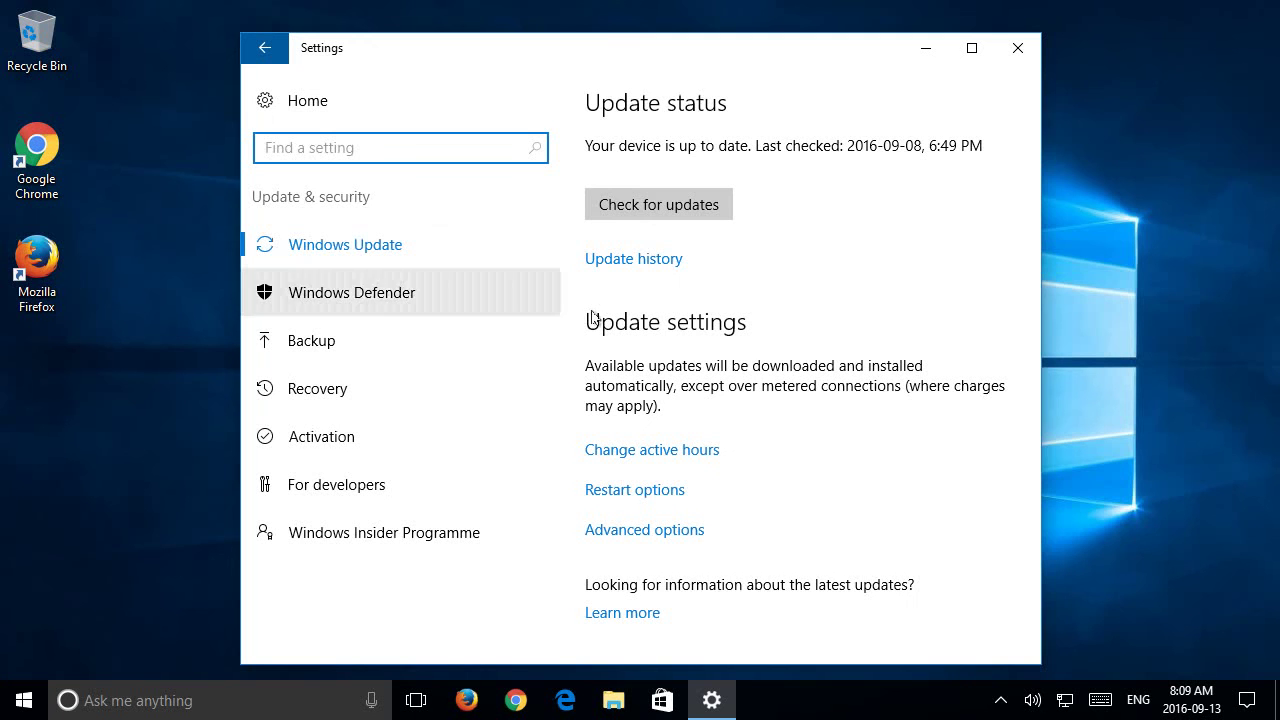